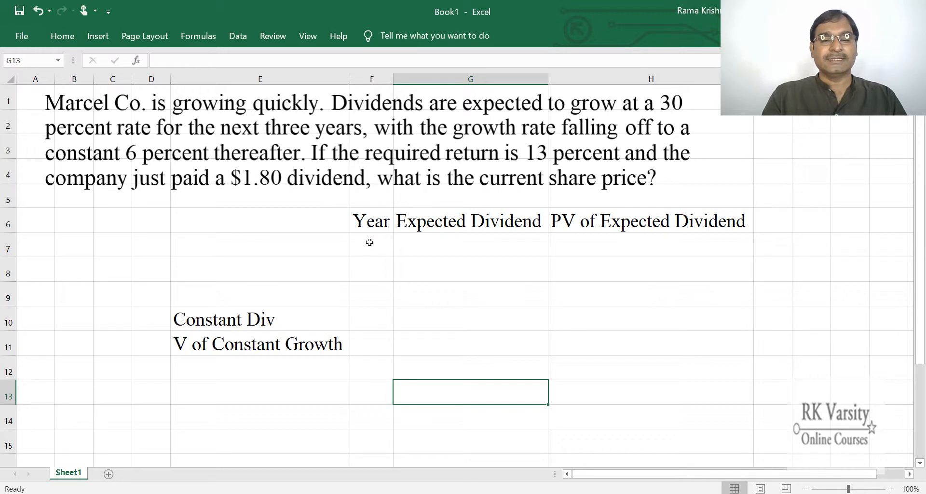
- Enter years 1, 2 and 3 in cells F7 to F9 under the Year heading
click(372, 246)
text(1)
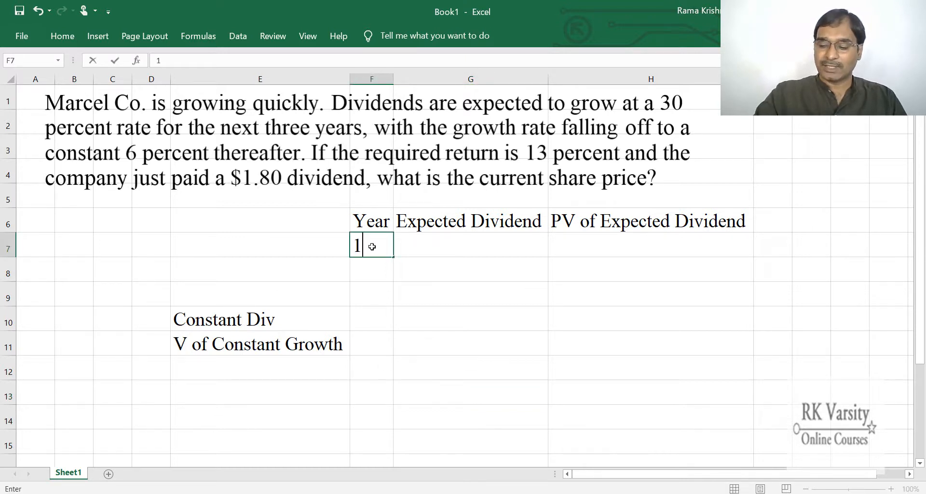
key(Return)
text(2)
key(Return)
text(3)
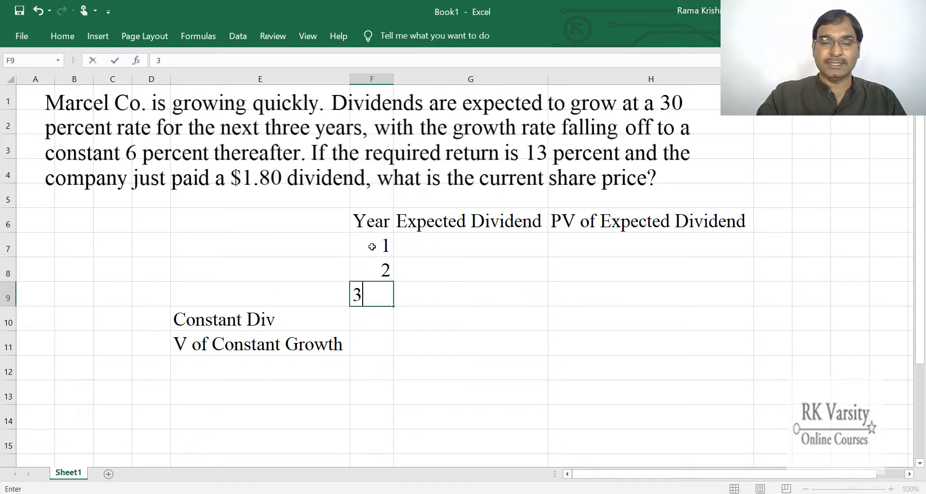
click(437, 291)
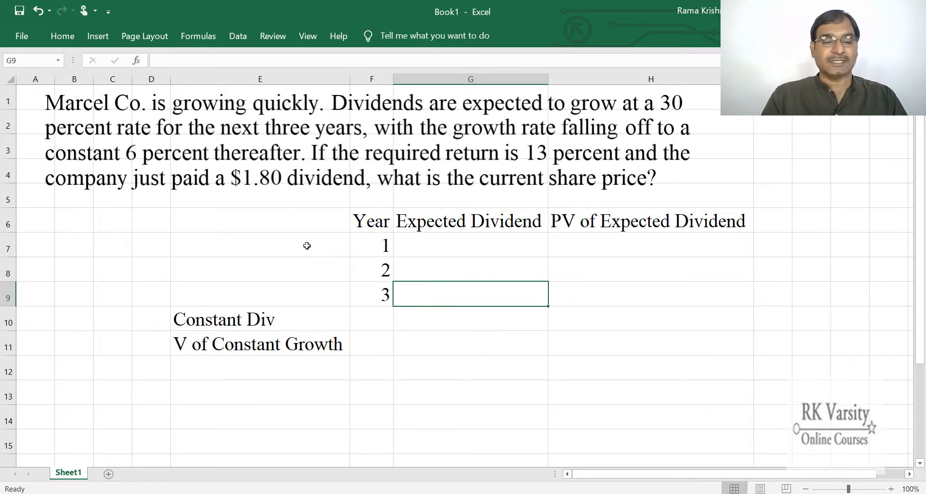
- Append 6% to the Constant Div label in E10 and enter the 30% growth rate in E7 beside year 1
click(311, 329)
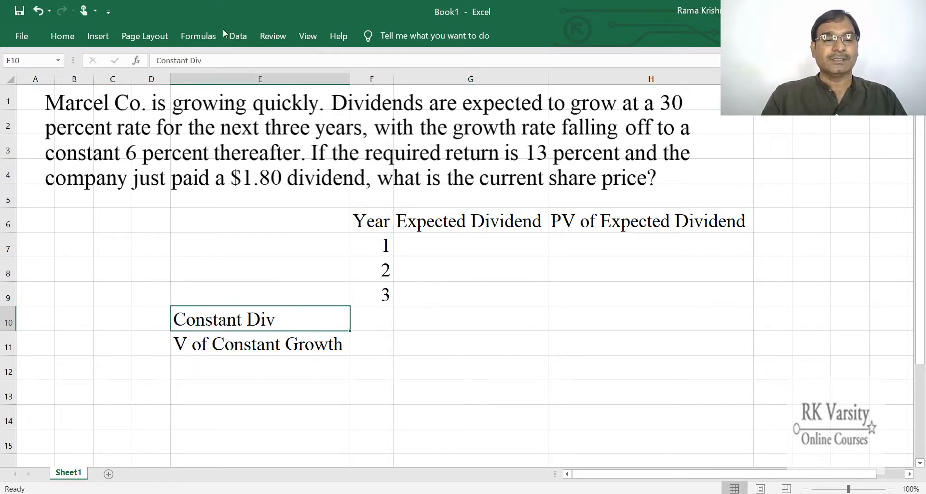
click(226, 61)
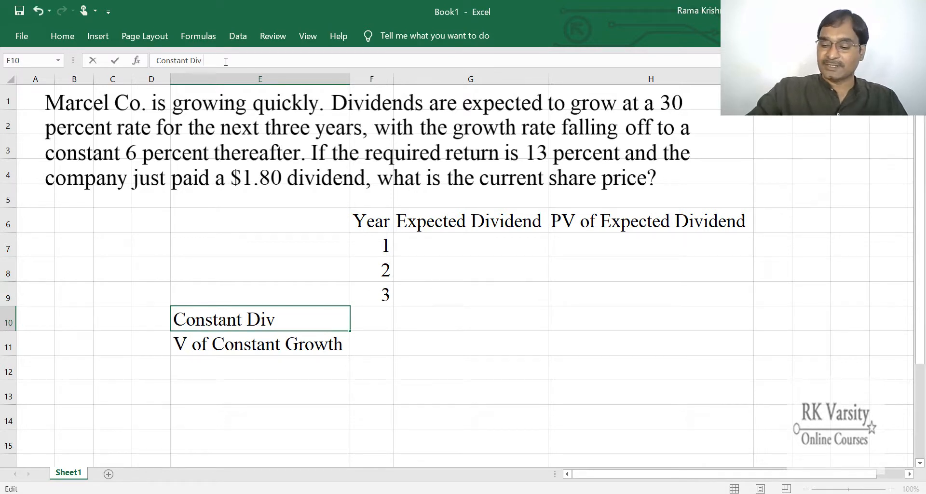
text(6%)
click(283, 249)
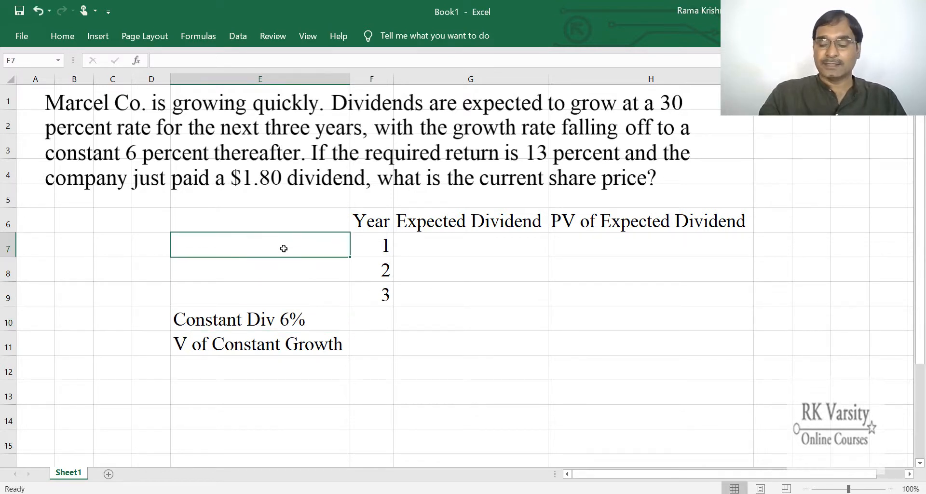
text(30%)
click(415, 344)
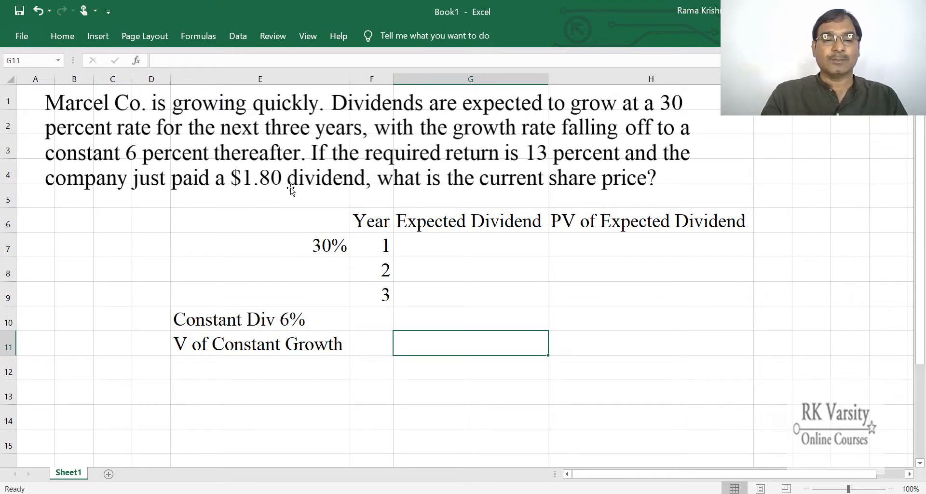
- Calculate the year 1 expected dividend in G7 with the formula =FV(.3,F7,,-1.8)
click(446, 249)
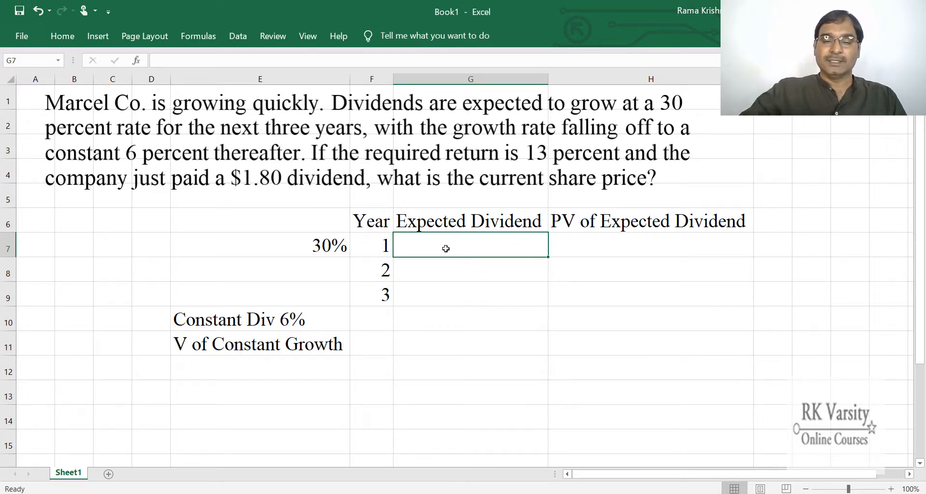
text(=fv)
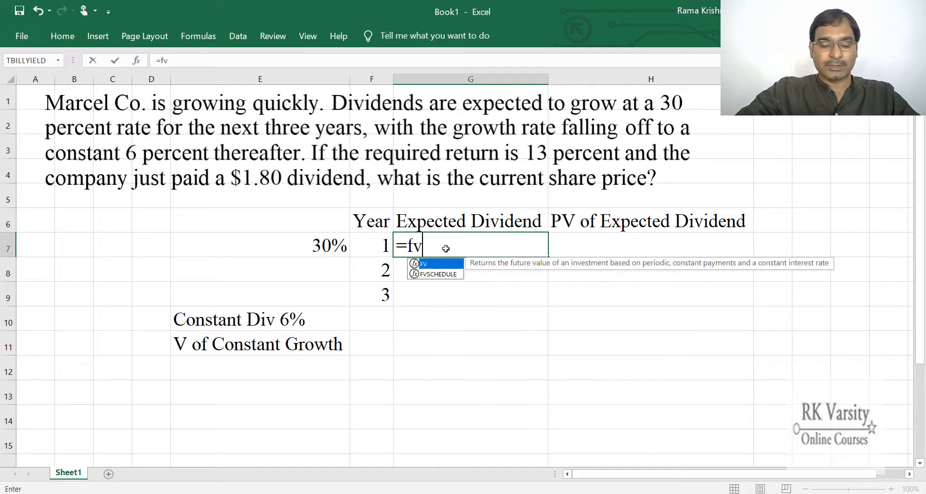
key(Tab)
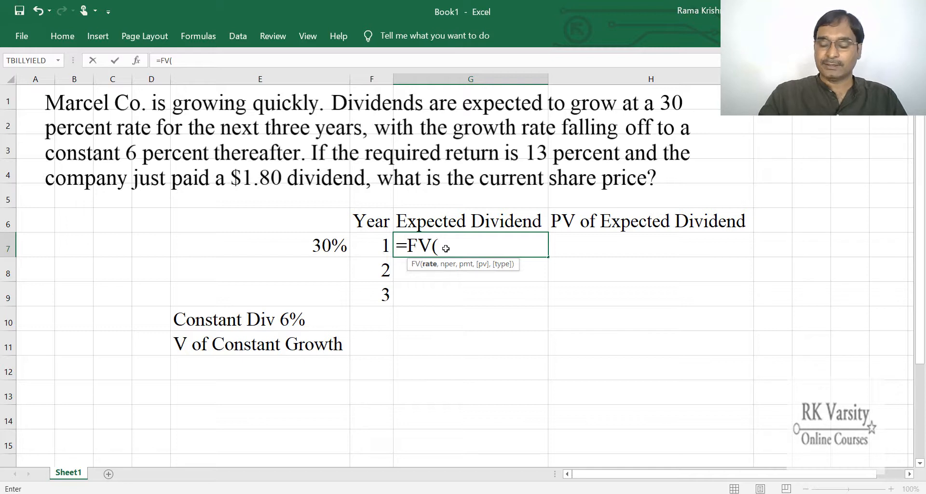
text(.3,)
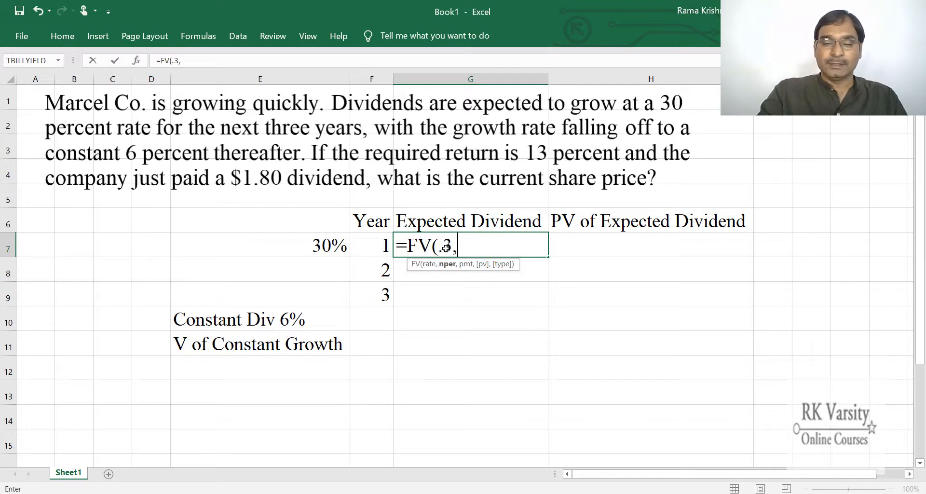
click(372, 248)
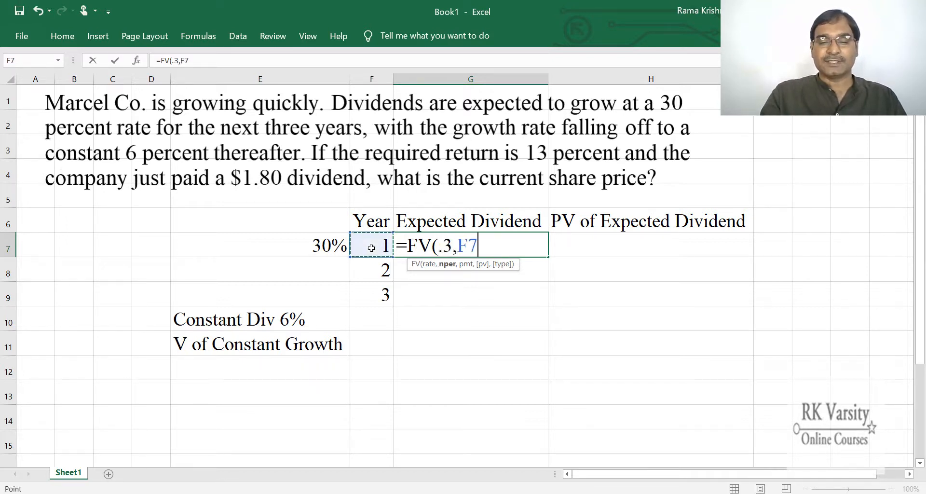
text(,)
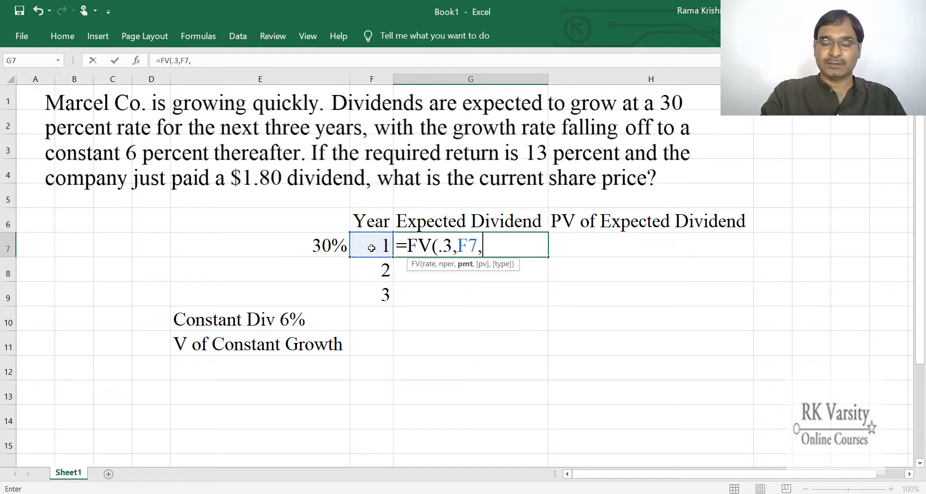
text(,)
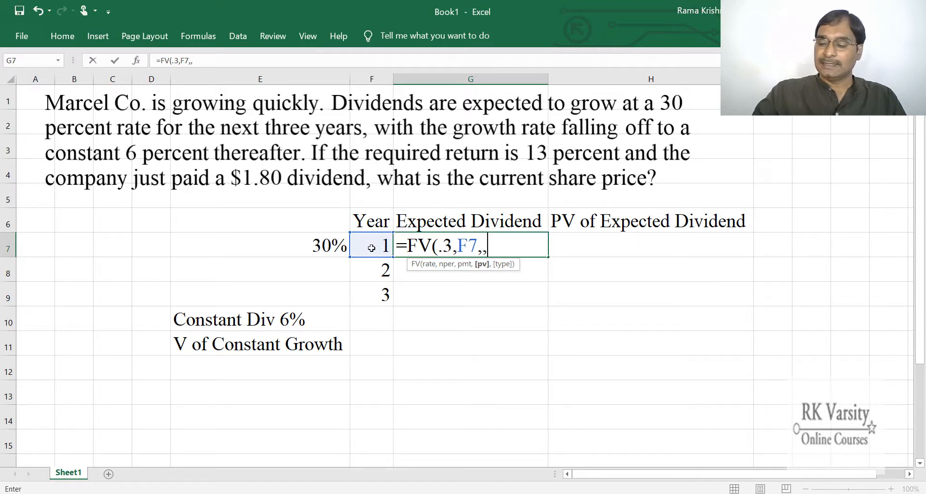
text(-1.8)
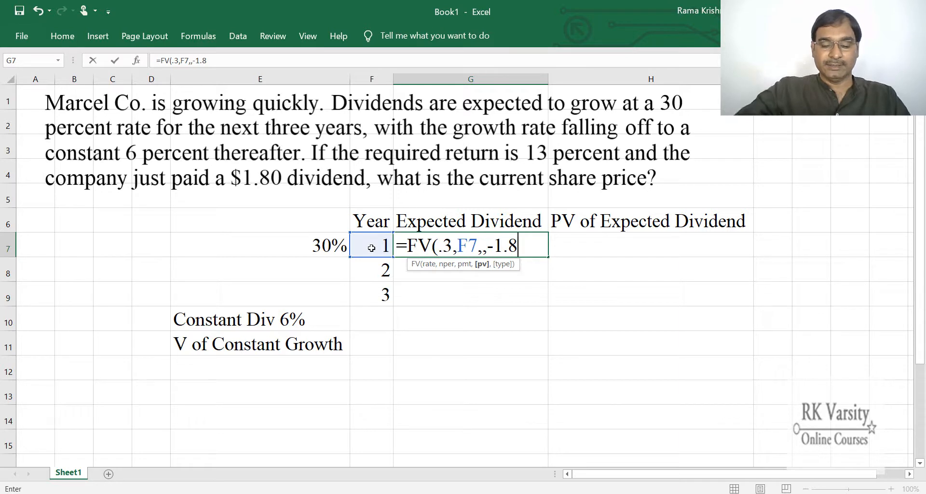
key(Return)
- Fill the expected dividend formula from G7 down to G9 for years 2 and 3
click(475, 252)
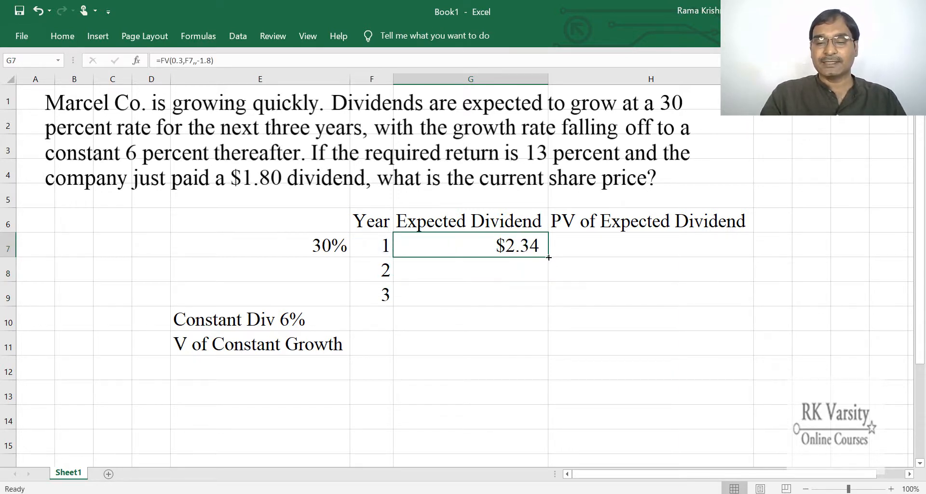
drag(549, 258, 547, 295)
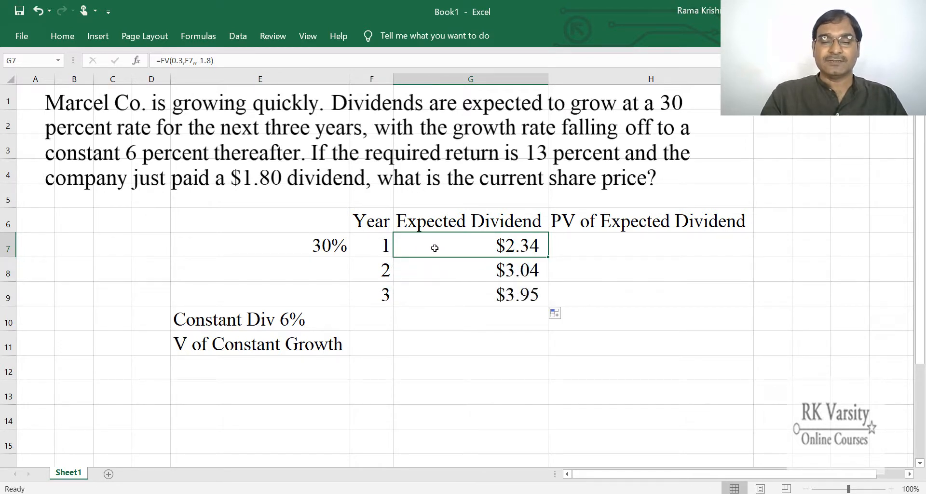
click(453, 291)
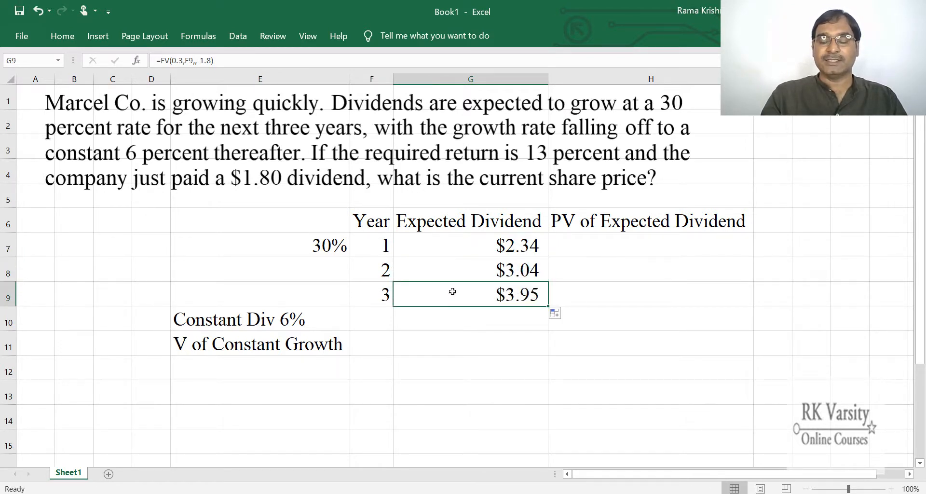
- Calculate the present value of the year 1 dividend in H7 with the formula =PV(.13,F7,,-G7)
click(590, 249)
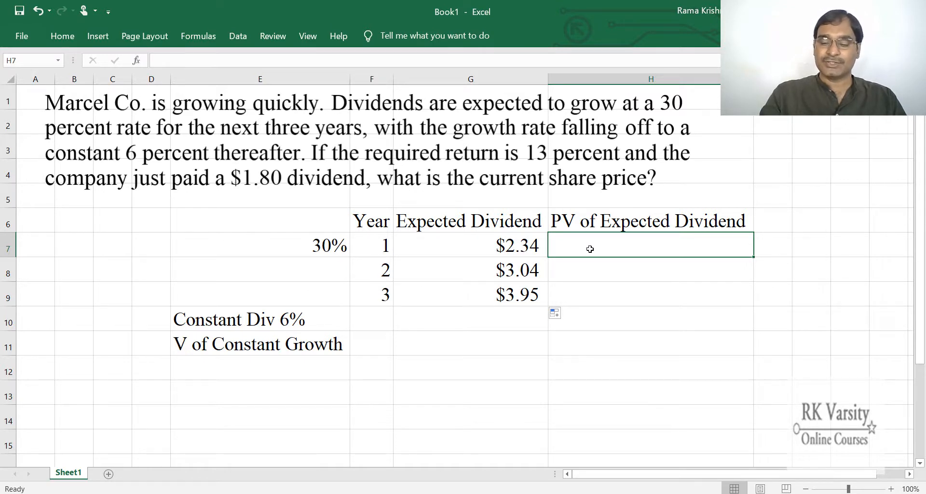
text(=pv)
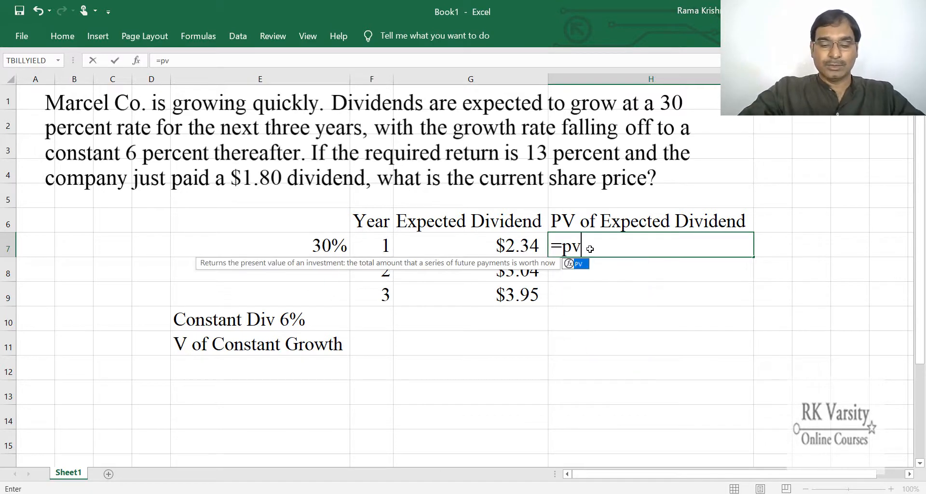
key(Tab)
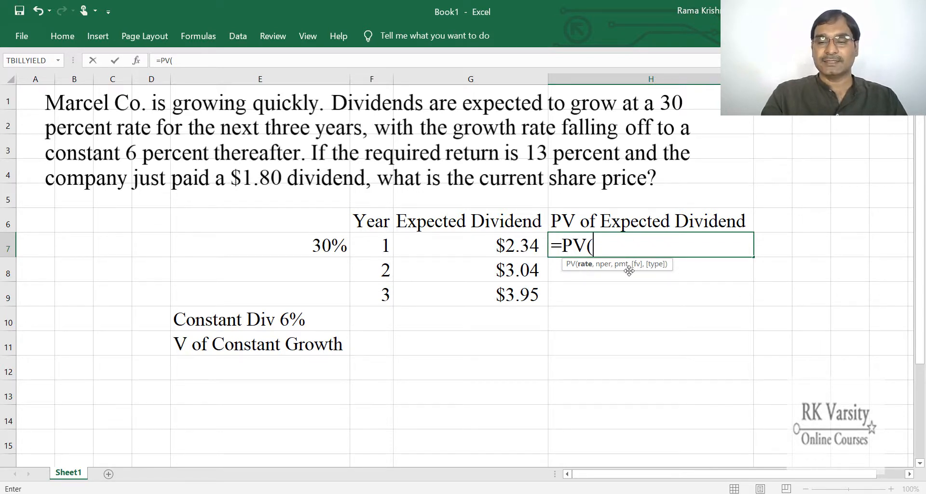
text(.13,)
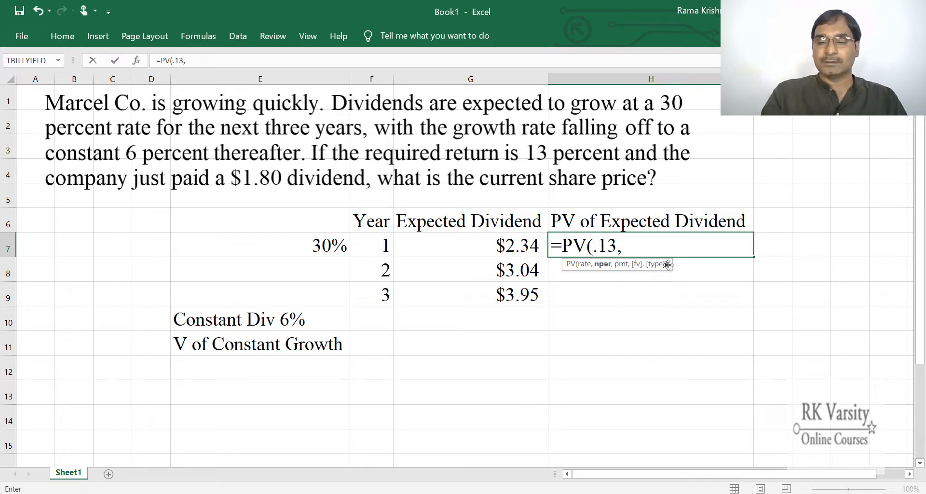
click(365, 248)
text(,)
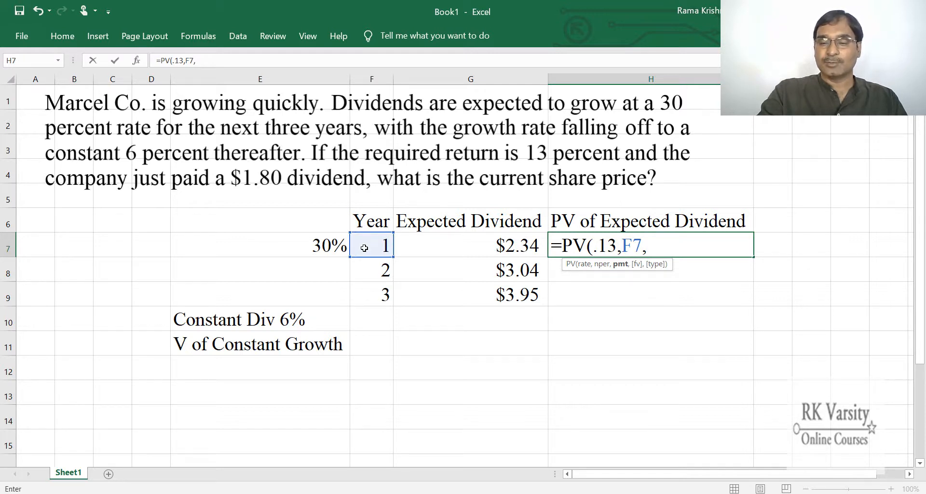
text(,-)
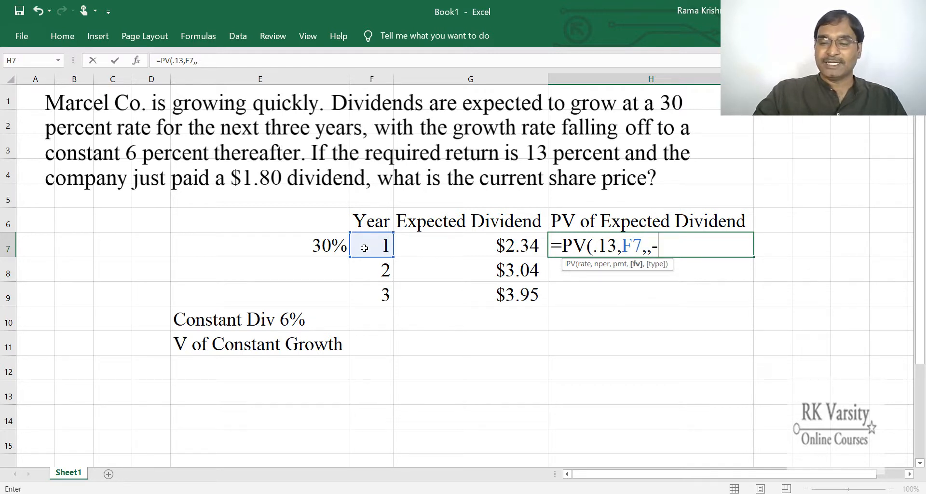
click(465, 248)
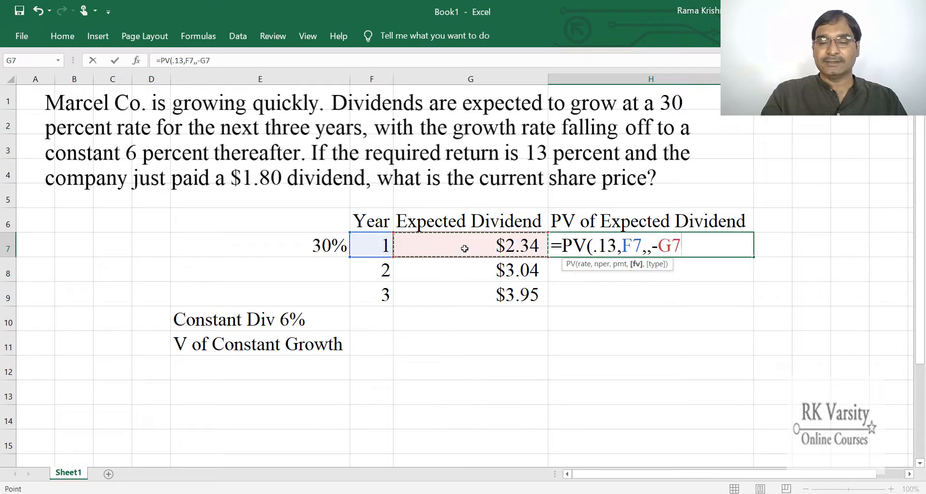
text())
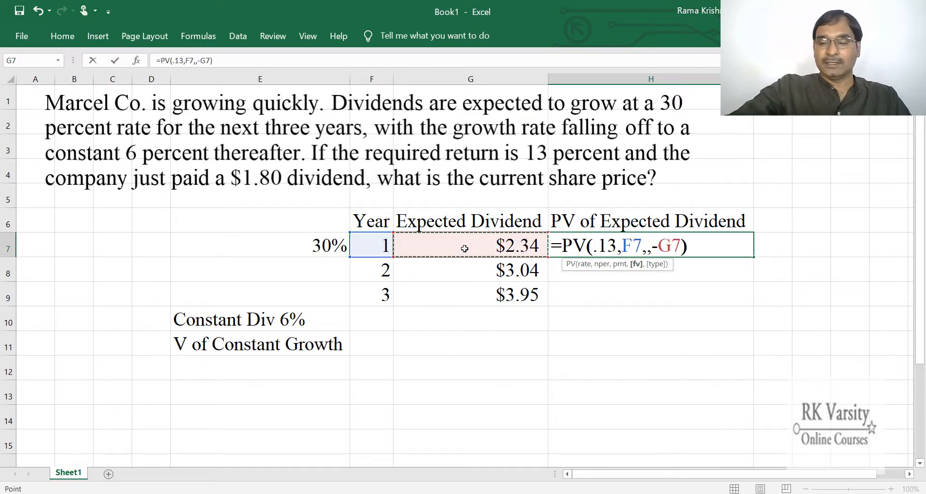
key(Return)
- Fill the present value formula from H7 down to H9 for the remaining years
click(714, 254)
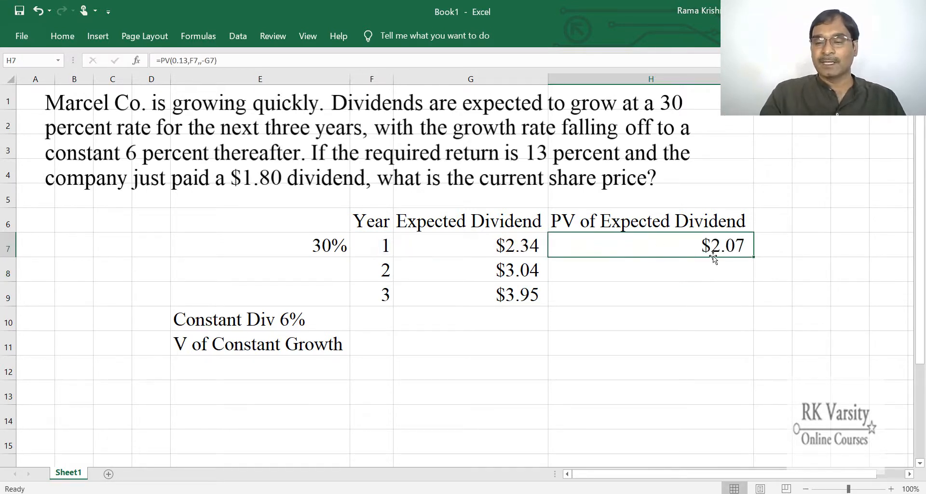
drag(754, 258, 751, 306)
click(681, 246)
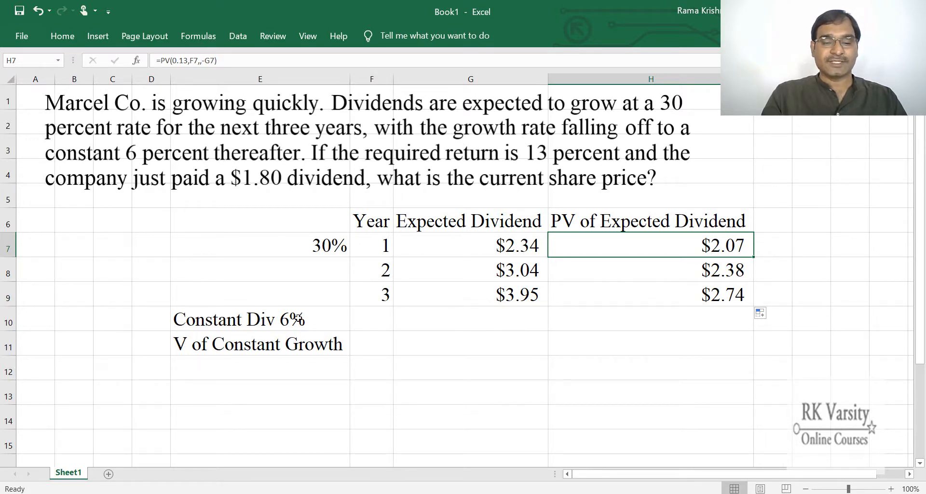
- Calculate the first constant-growth dividend in G10 with the formula =G9*1.06
click(458, 322)
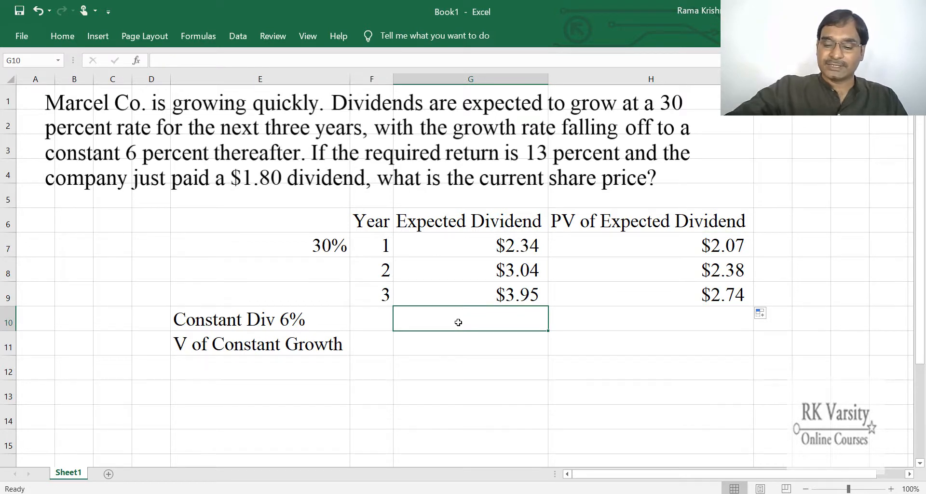
text(=)
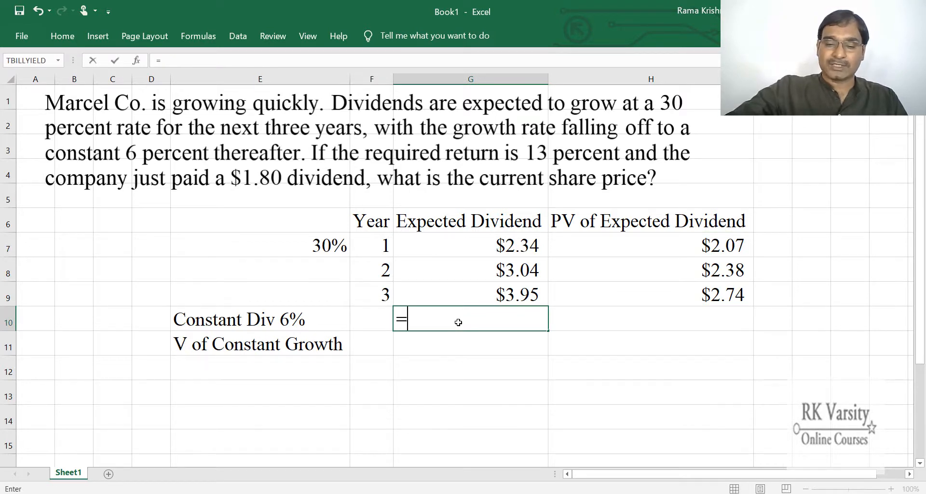
click(454, 290)
text(*1.)
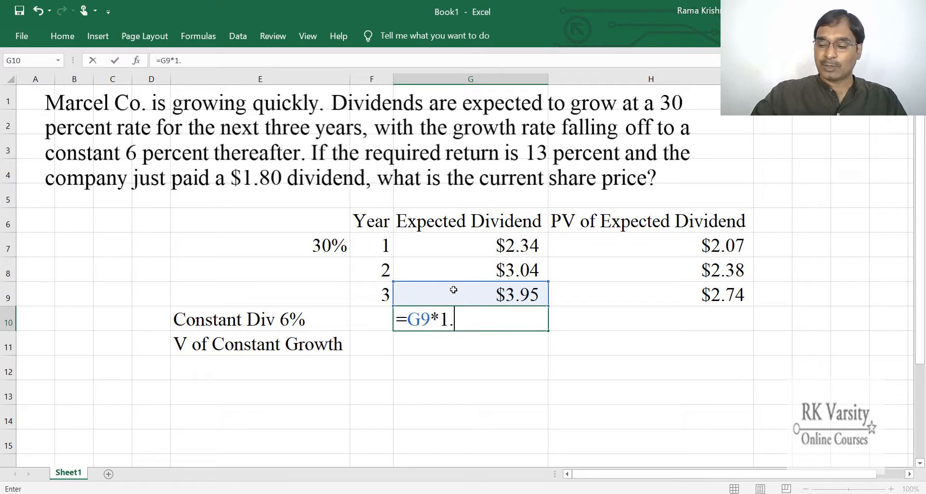
text(06)
key(Return)
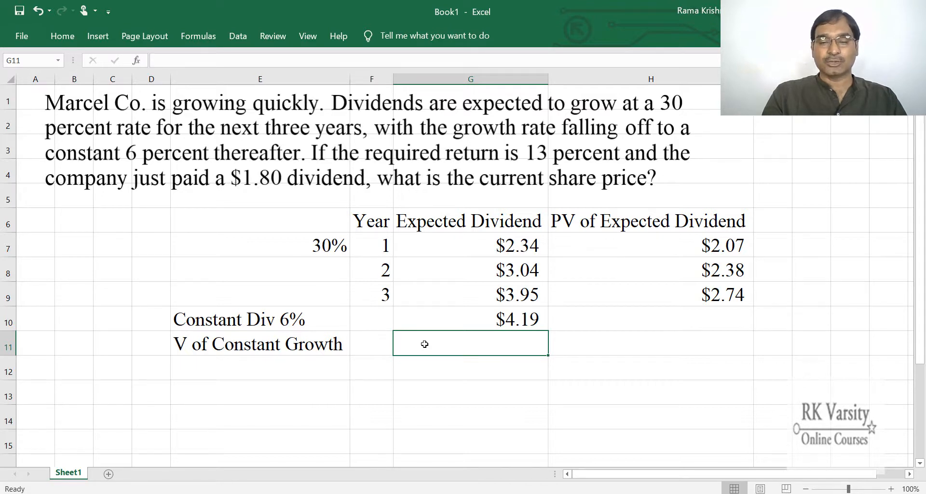
- Calculate the value of constant growth in G11 with the formula =G10/(.13-.06)
text(=)
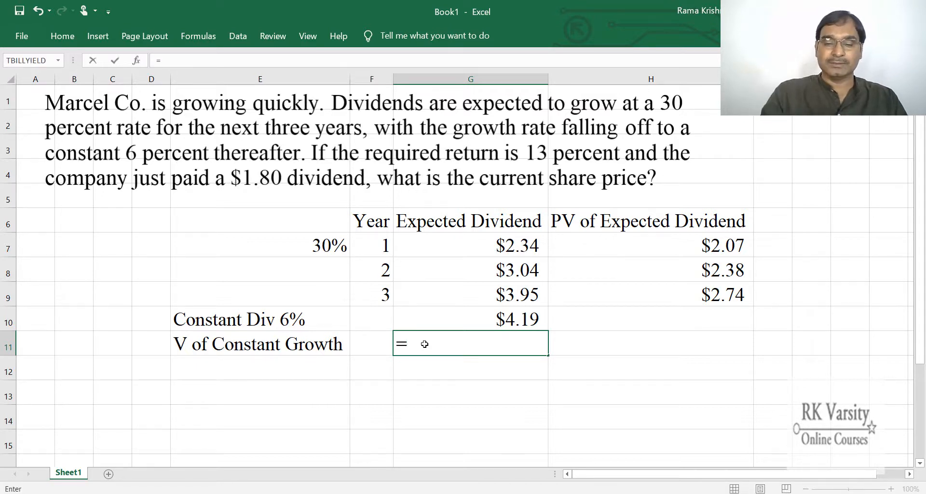
click(477, 320)
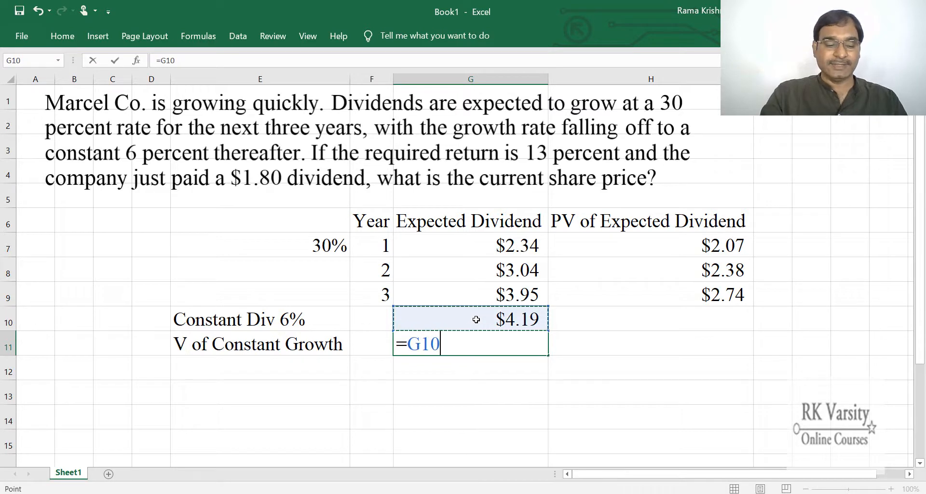
text(/)
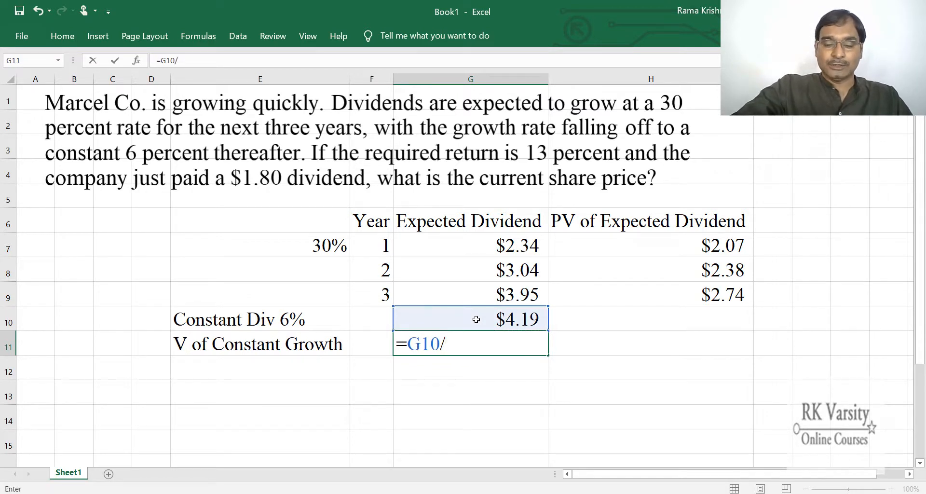
text(()
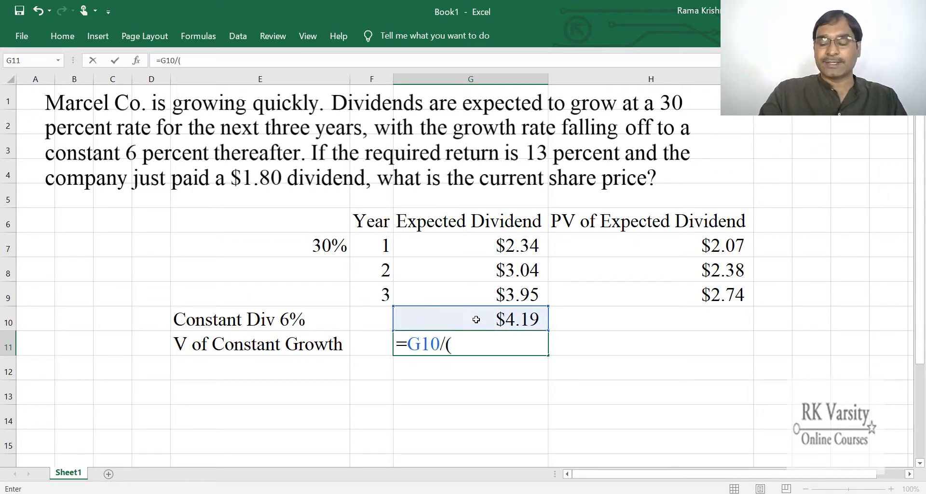
text(.13-)
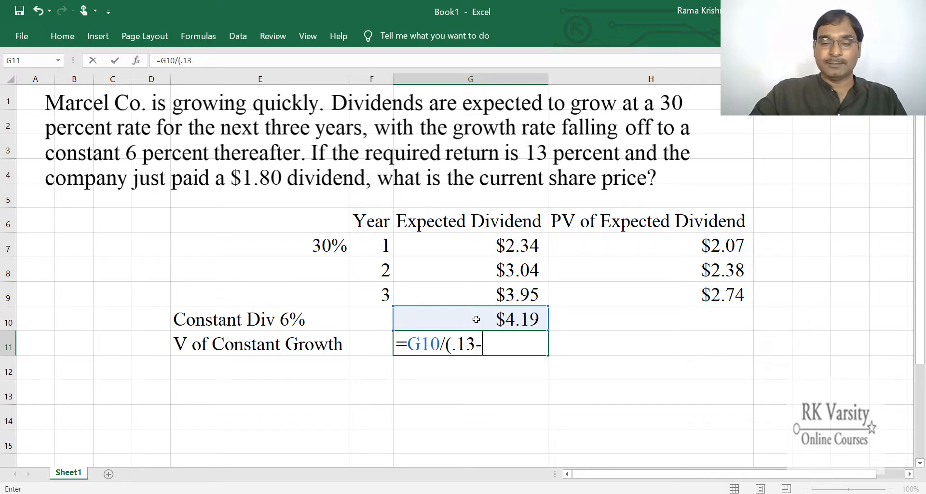
text(.06))
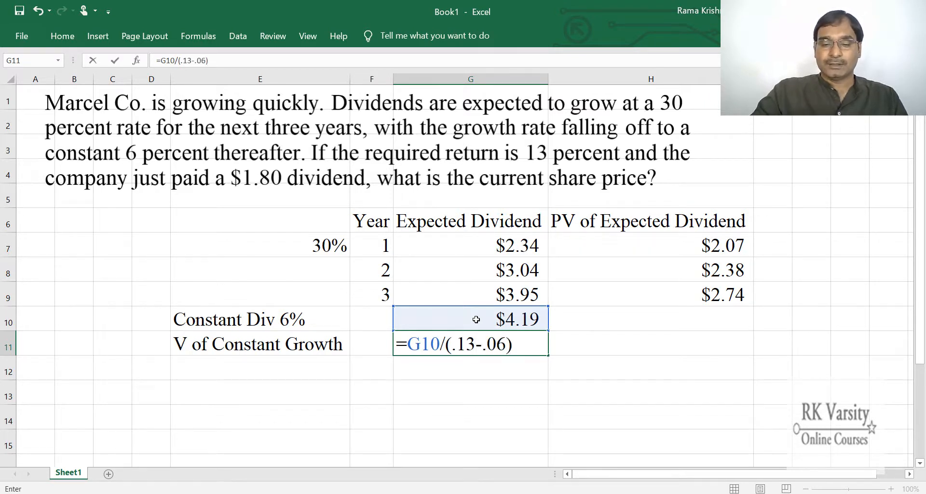
key(Return)
click(453, 342)
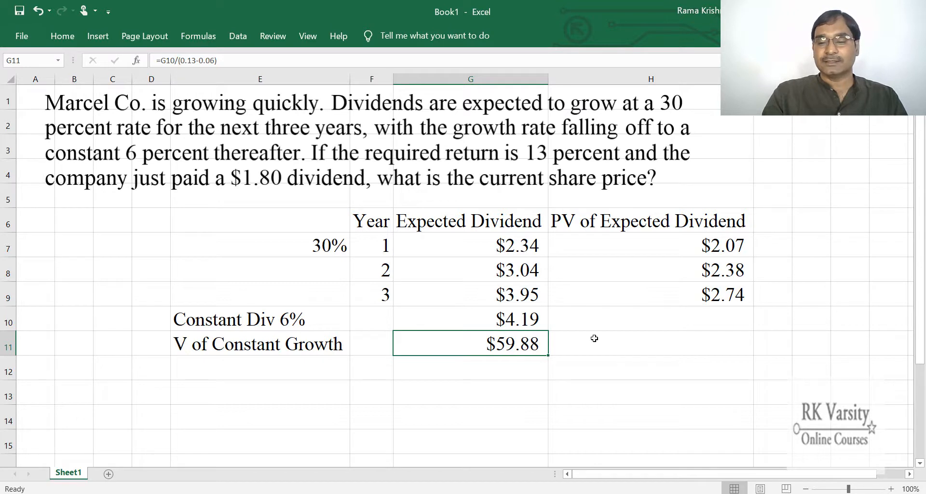
- Calculate the present value of the constant-growth value in H10 with the formula =PV(.13,3,,-G11)
click(693, 322)
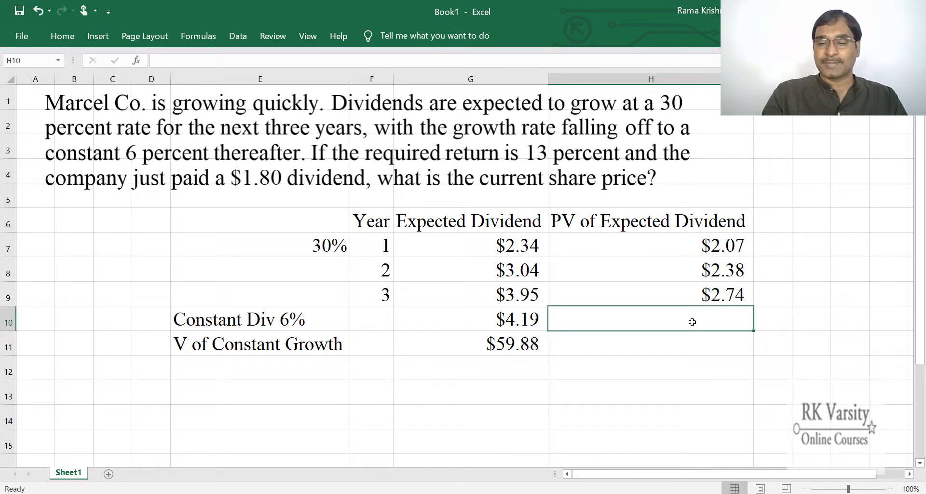
text(=)
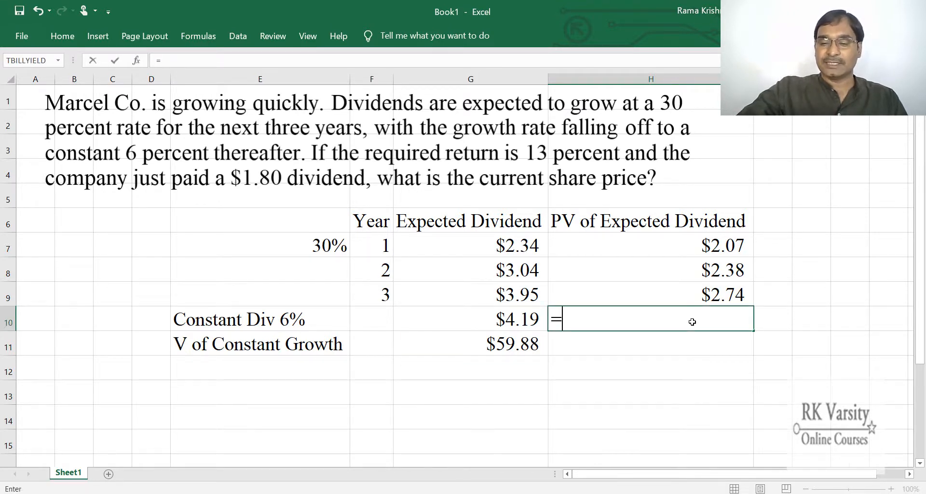
text(pv)
key(Tab)
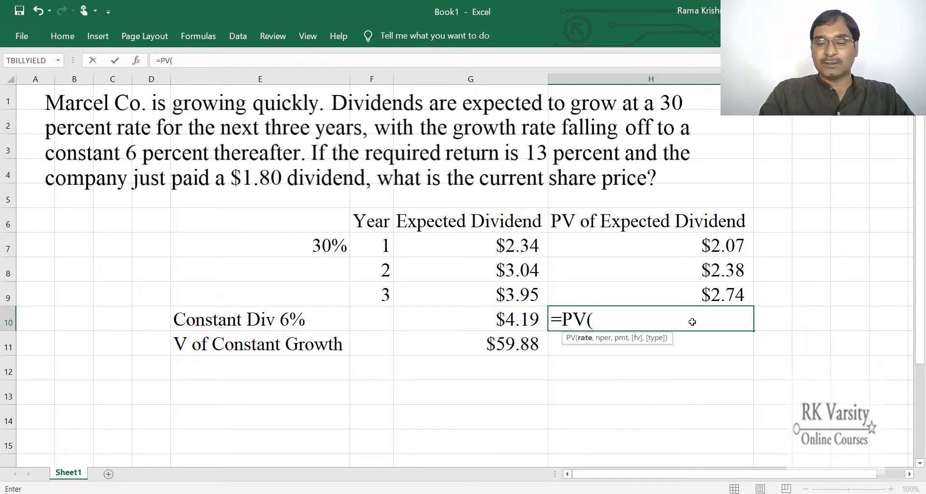
text(.13)
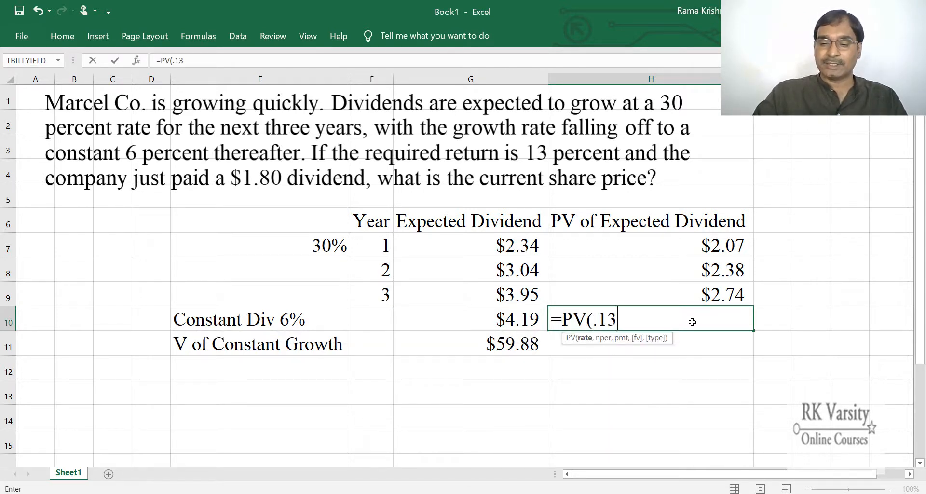
text(,)
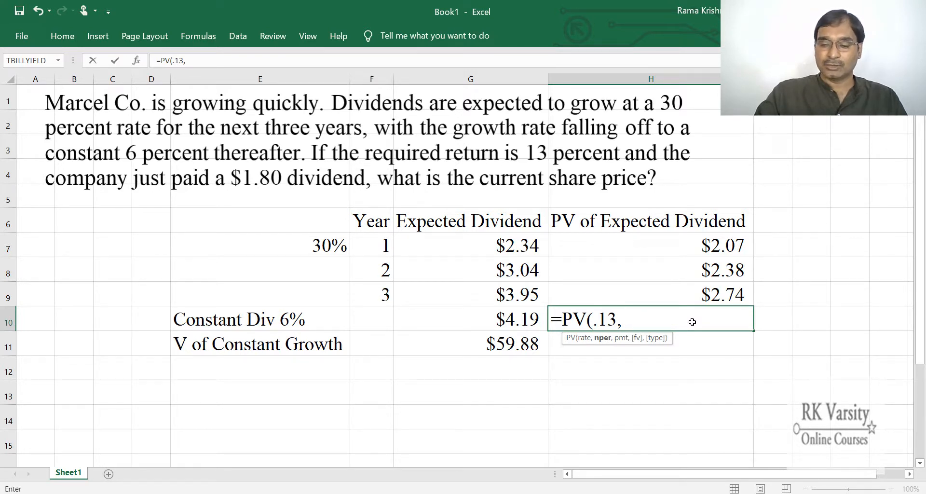
text(3,)
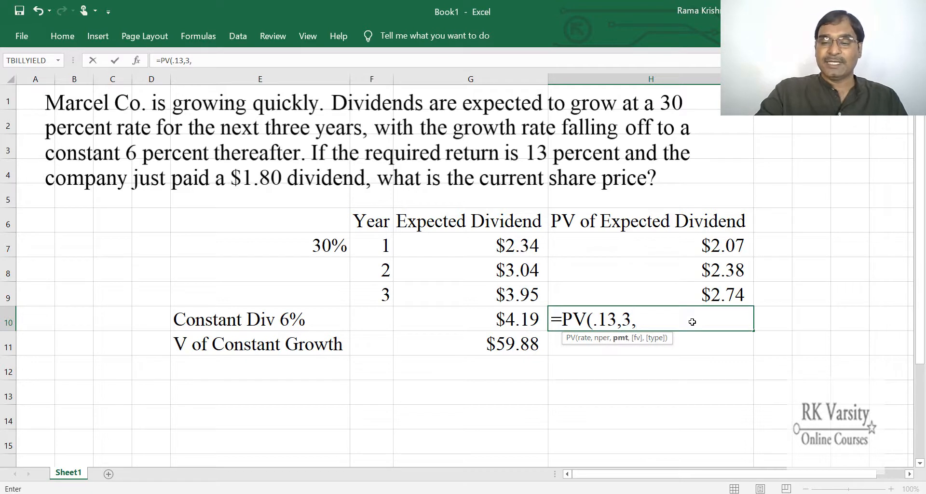
text(,)
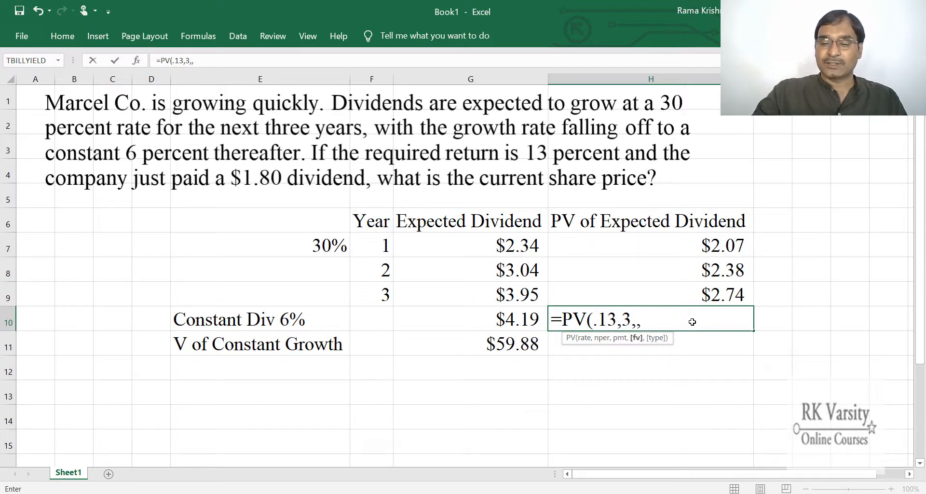
text(-)
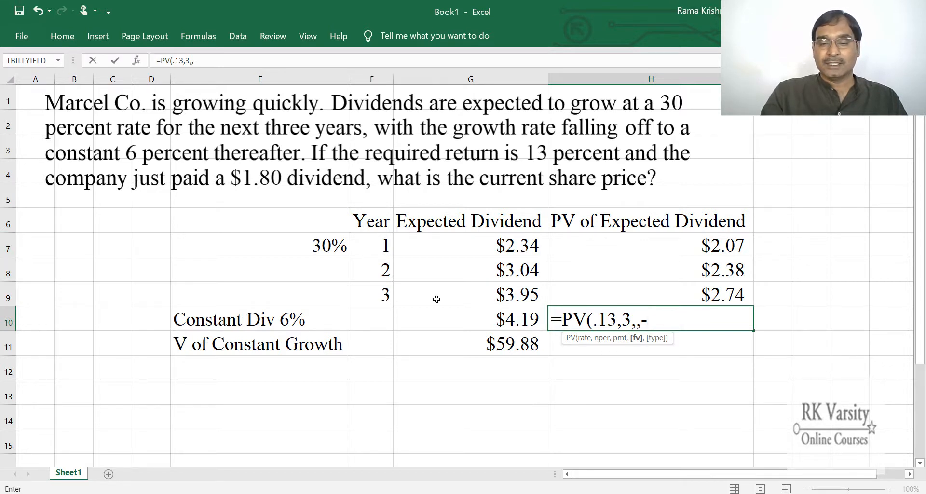
click(458, 341)
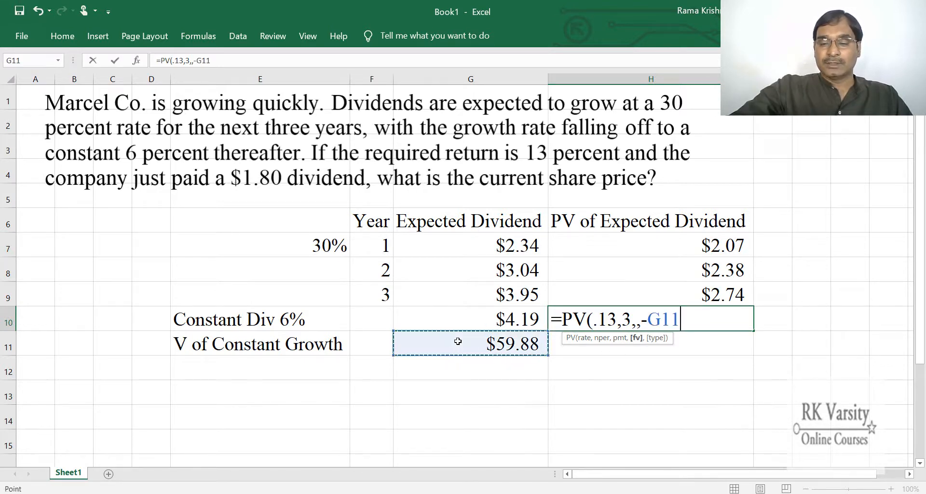
text())
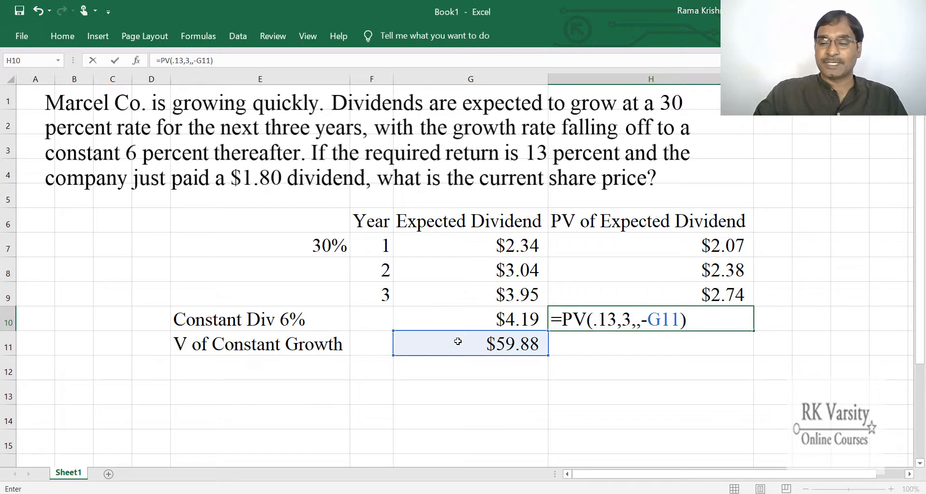
key(Return)
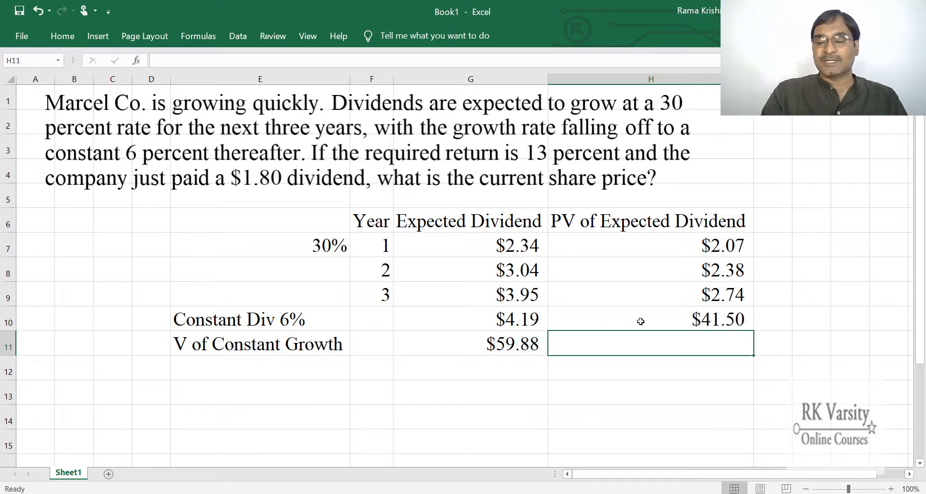
click(641, 322)
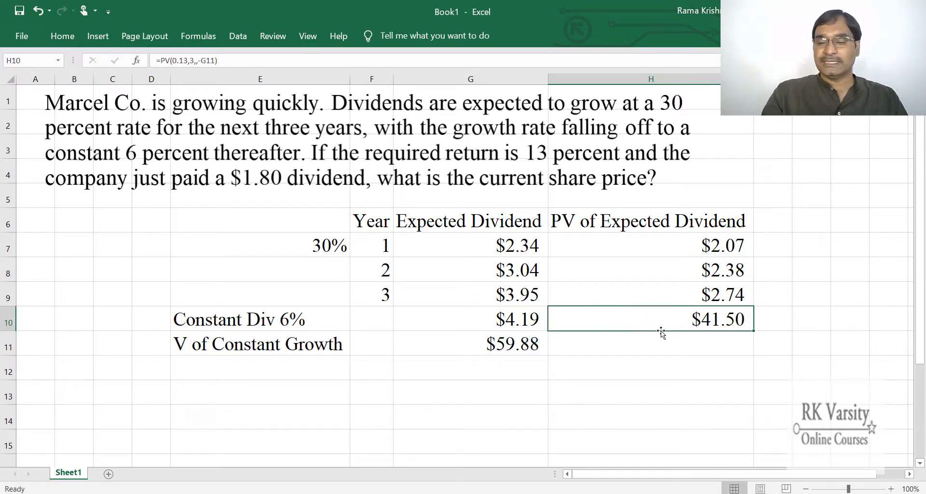
- Total the present values in H12 with a SUM formula over H7:H10
click(703, 366)
text(=)
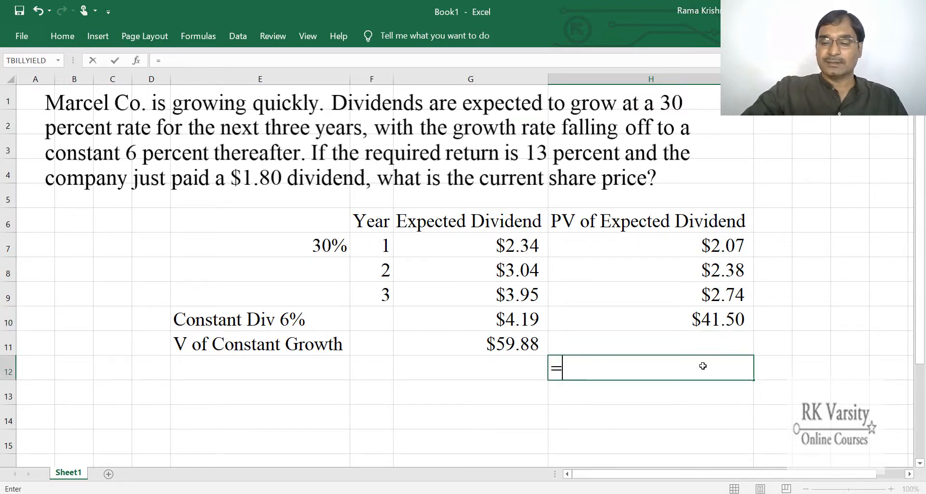
text(sum()
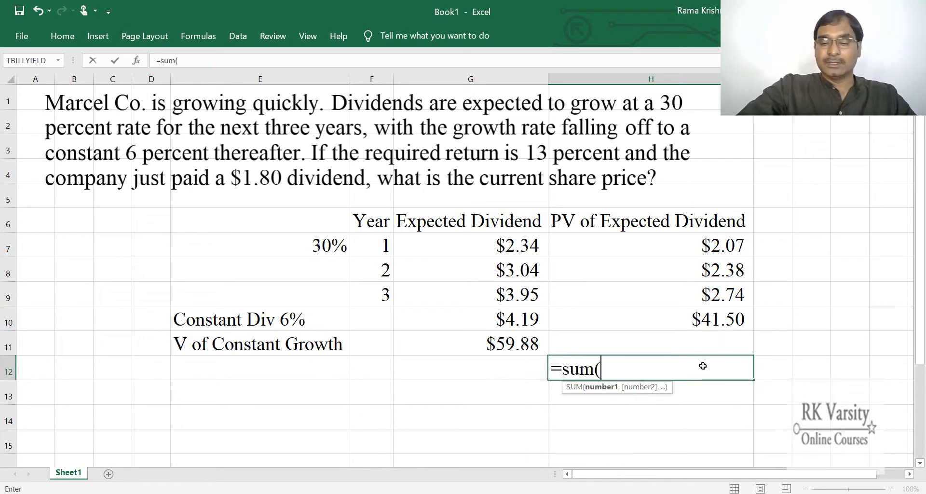
drag(705, 256, 693, 320)
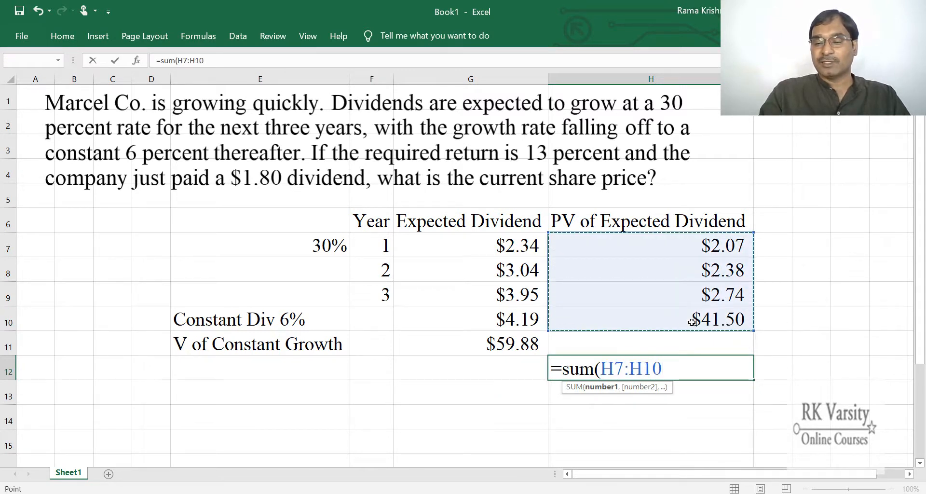
key(Return)
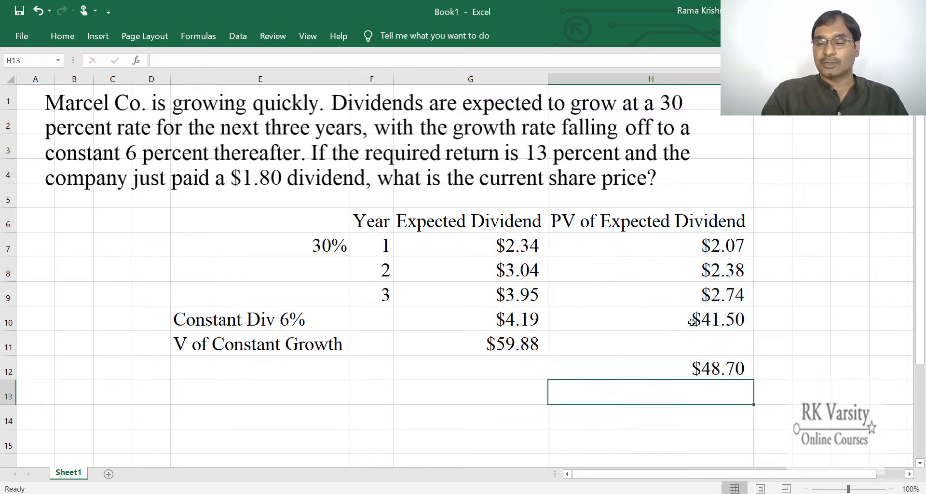
- Label the total by entering Value of Stock in G12
click(483, 373)
text(Value of Stock)
click(600, 398)
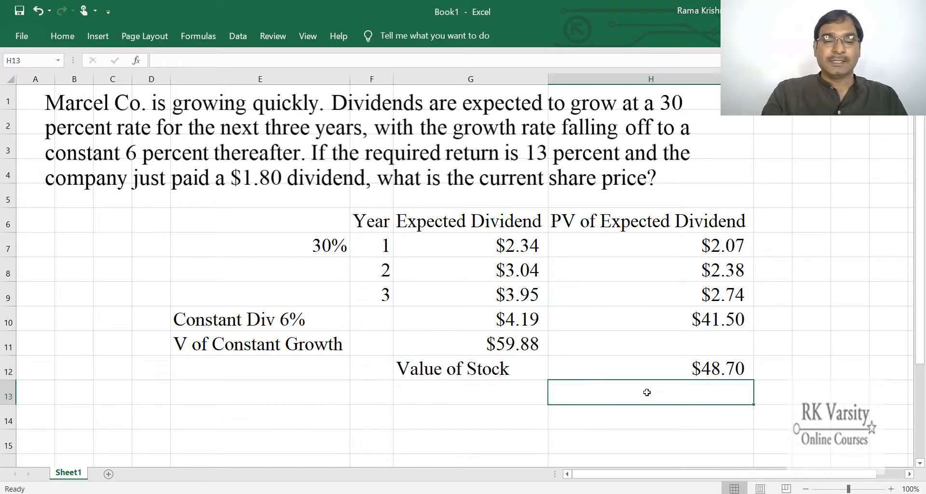
click(620, 359)
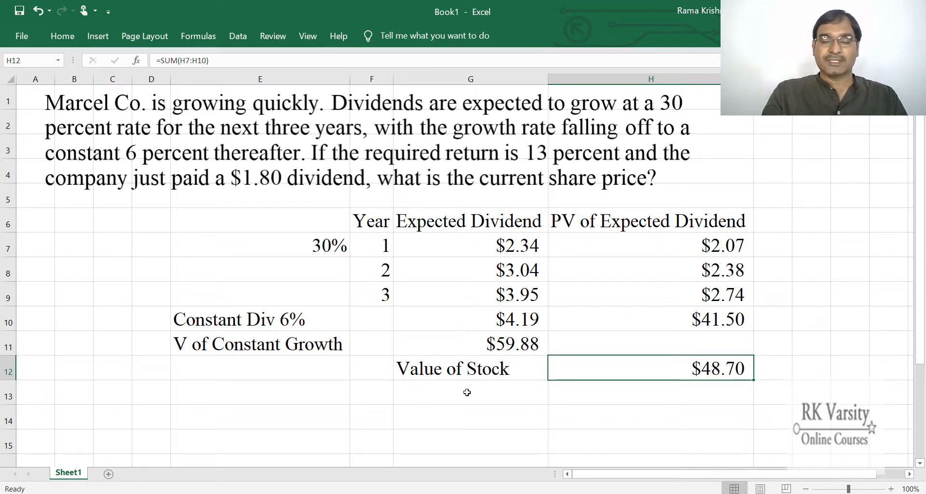
click(487, 394)
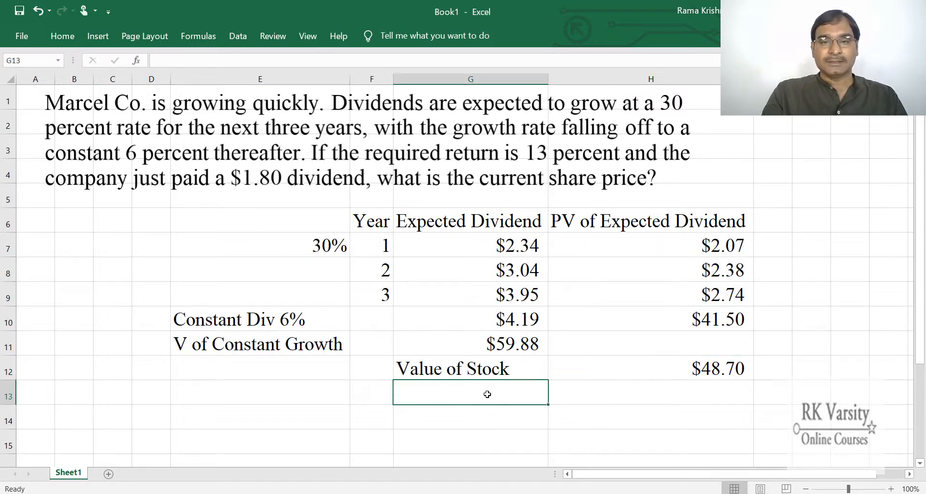